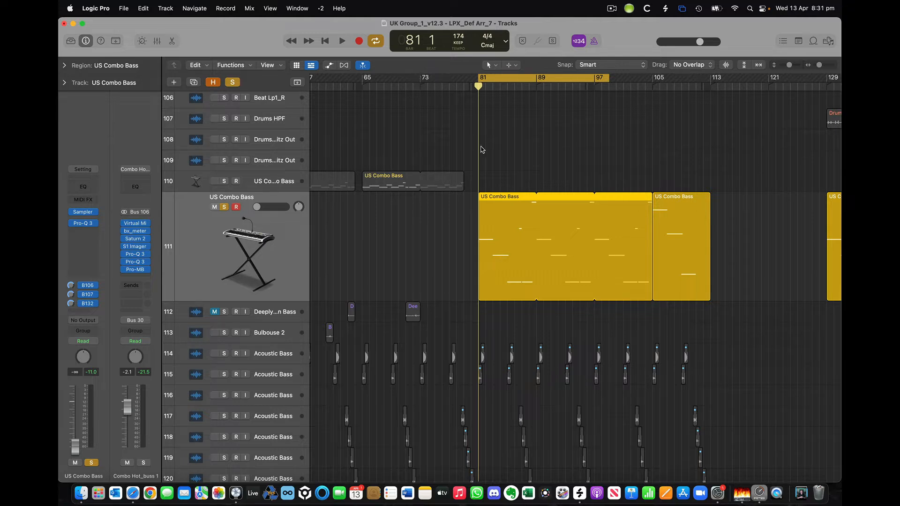
Play back the US Combo Bass region's notes in the editor, then return the playhead to bar 81.
double_click(498, 216)
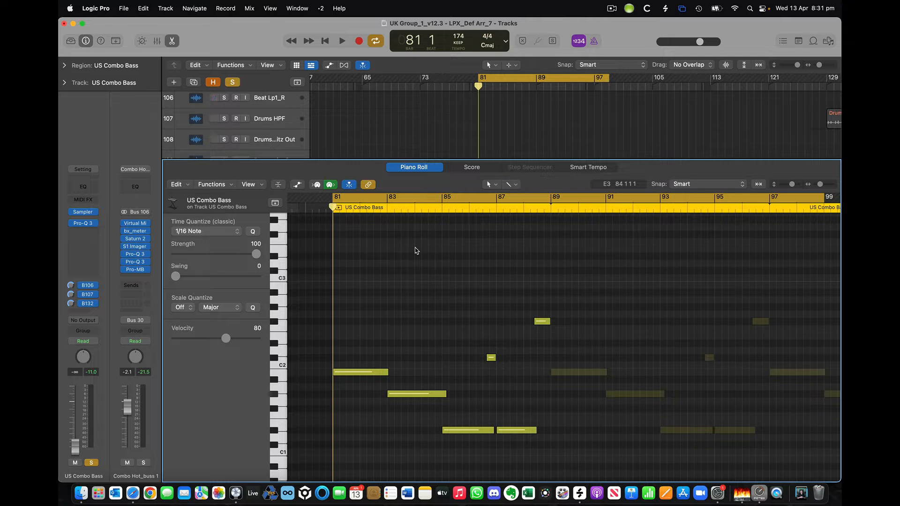
scroll(415, 253, "down", 2)
key("space")
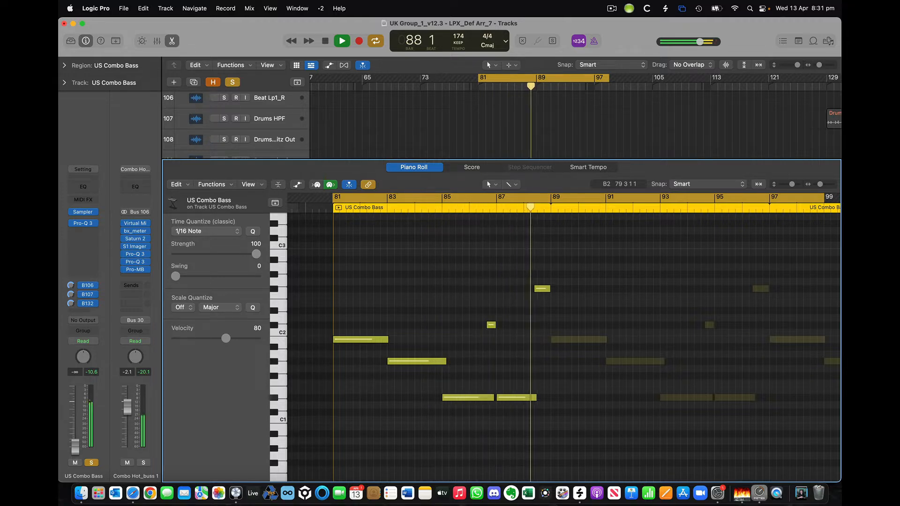
key("space")
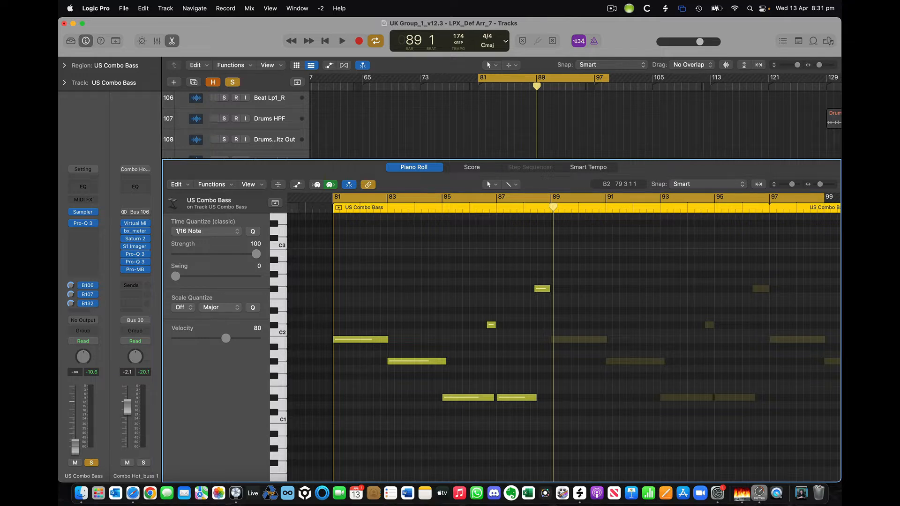
key("Return")
key("p")
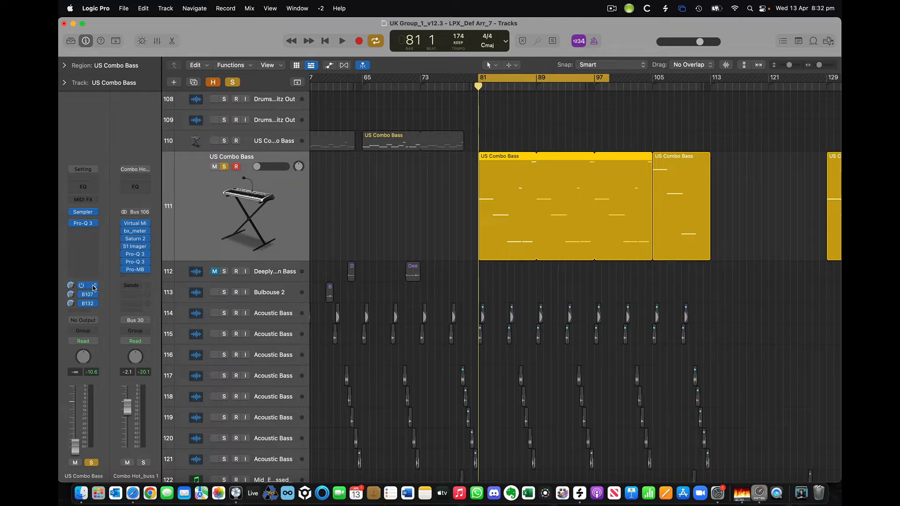
Check the Bus 106 send's routing, then show the BASS MID 1 aux fed by Bus 107.
left_click(94, 288)
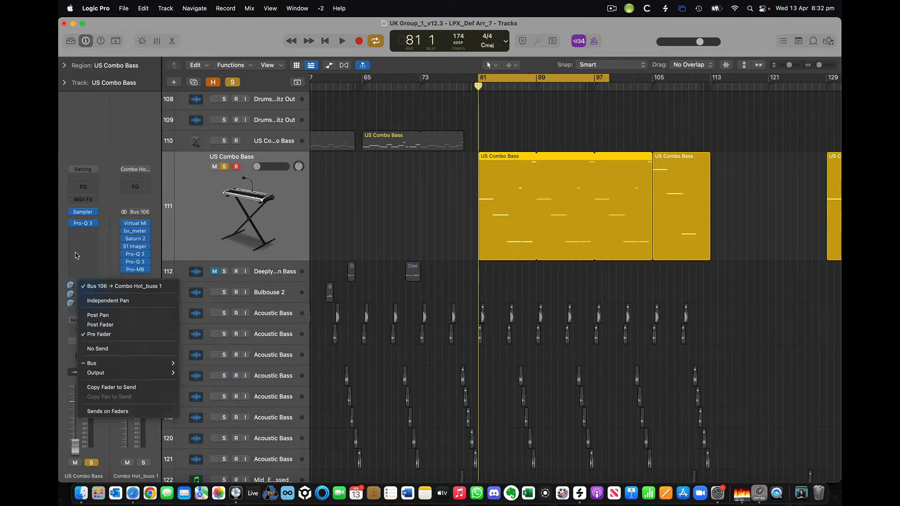
left_click(77, 255)
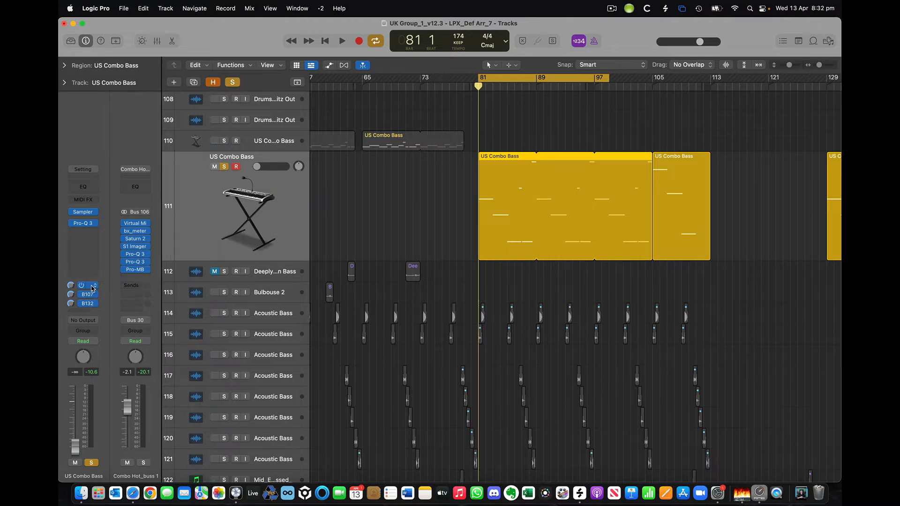
left_click(94, 286)
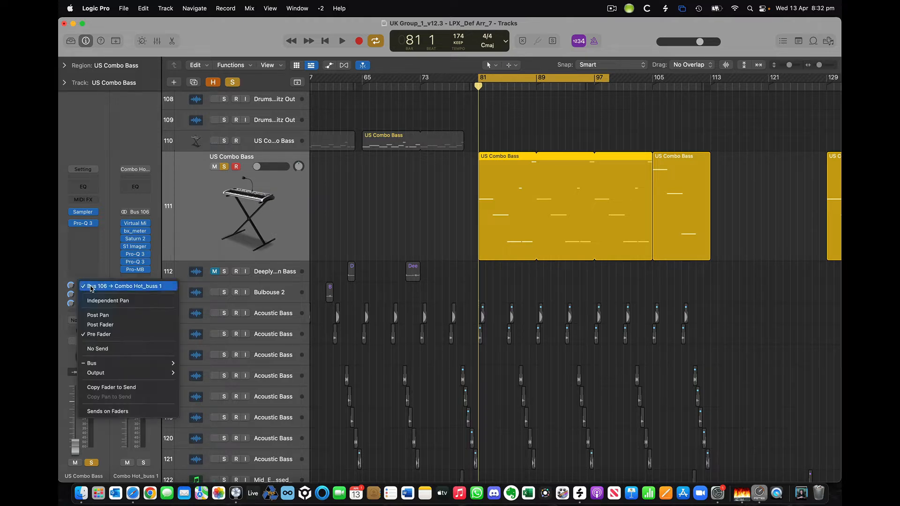
left_click(83, 148)
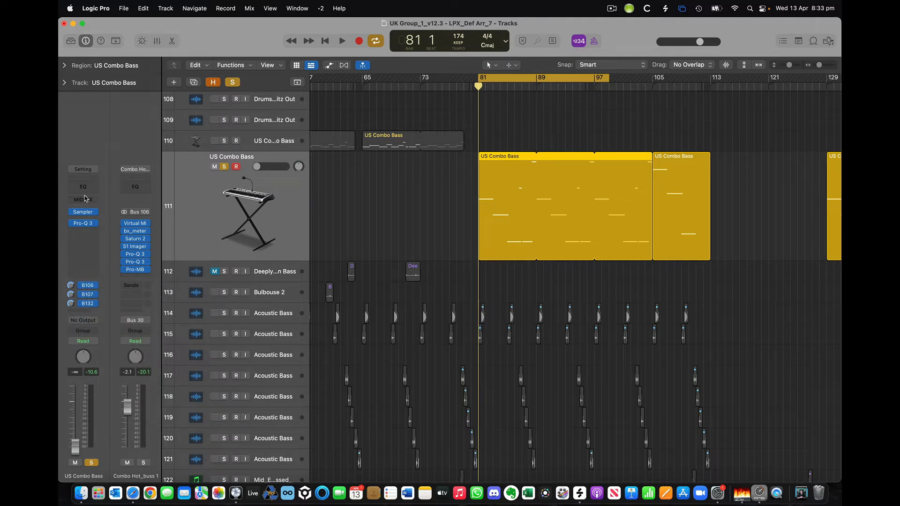
left_click(93, 292)
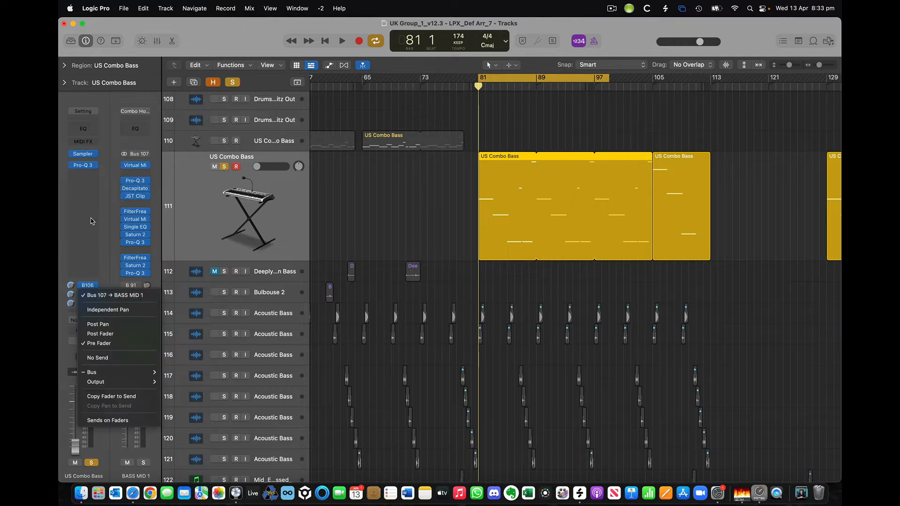
left_click(83, 136)
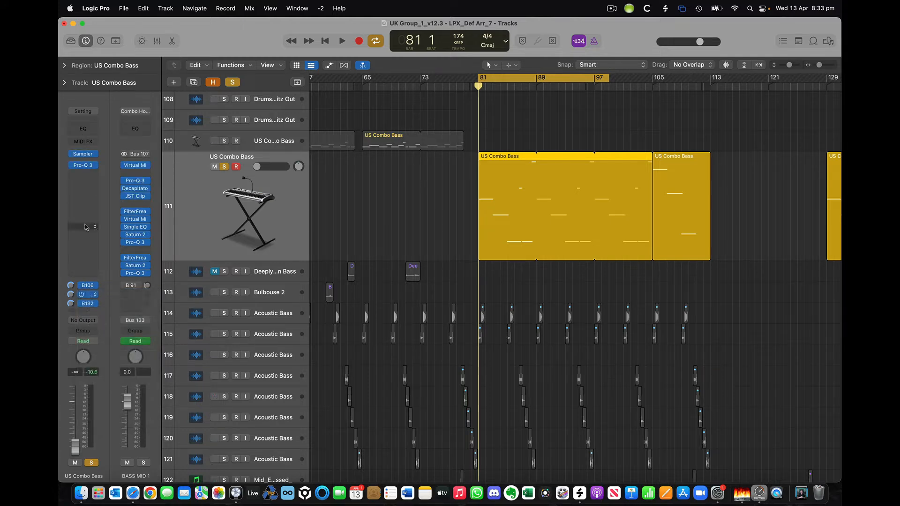
Show the BASS MID 2, Combo Hot_buss 1 and BASS MID 1 auxes for sends 132, 106 and 107.
left_click(88, 303)
left_click(89, 303)
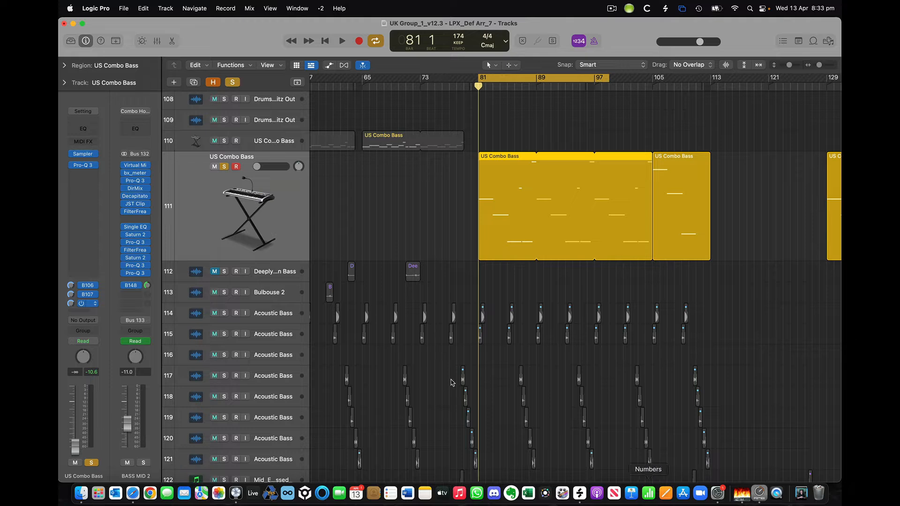
left_click(88, 285)
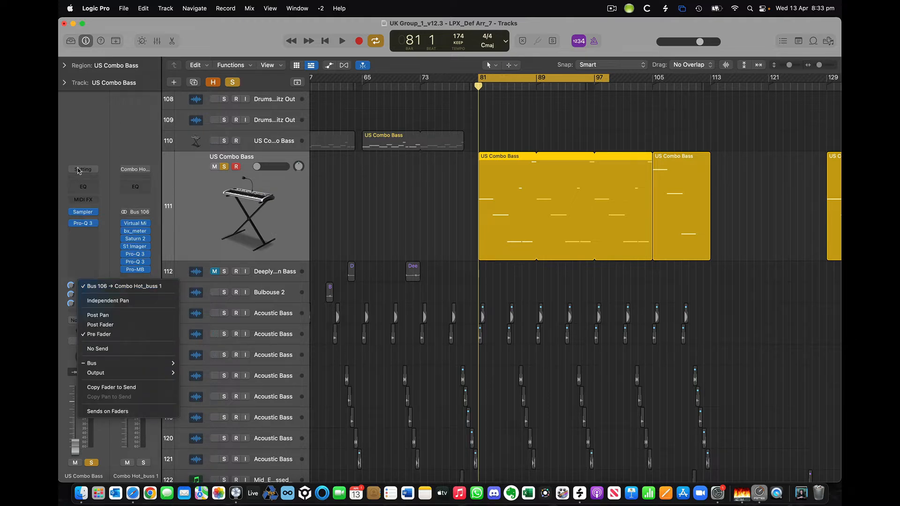
left_click(102, 157)
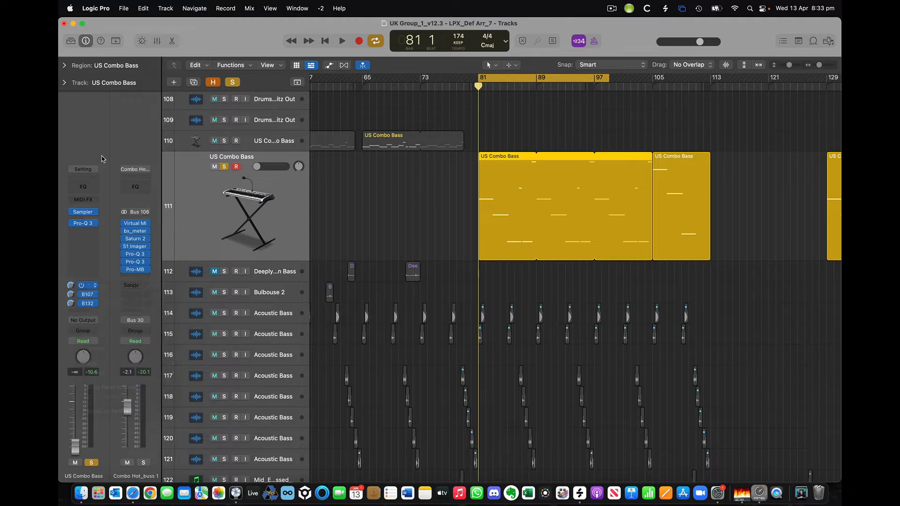
left_click(91, 295)
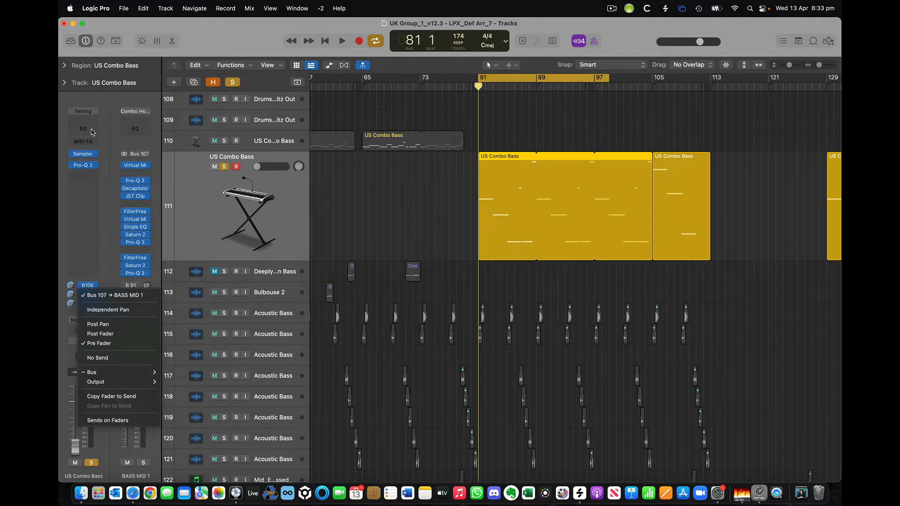
left_click(60, 131)
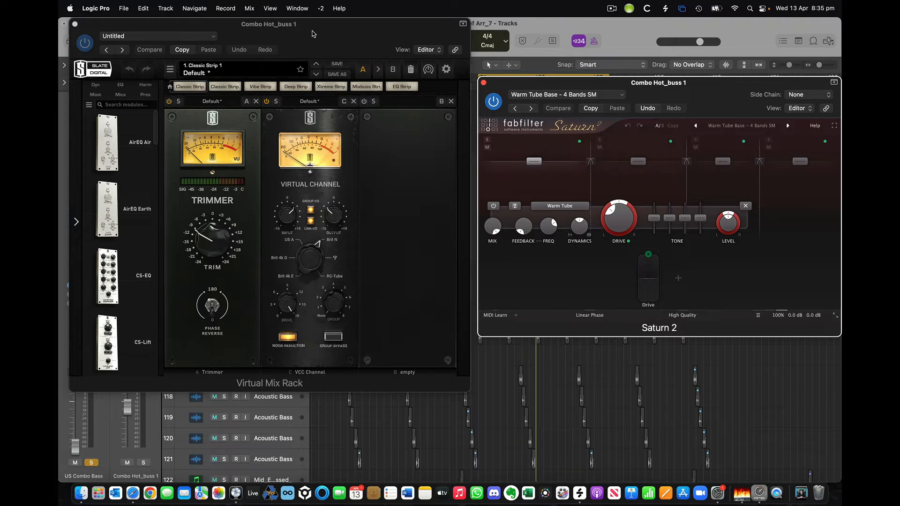
Play the song to hear the Combo Hot_buss and BASS - SUB processing.
key("space")
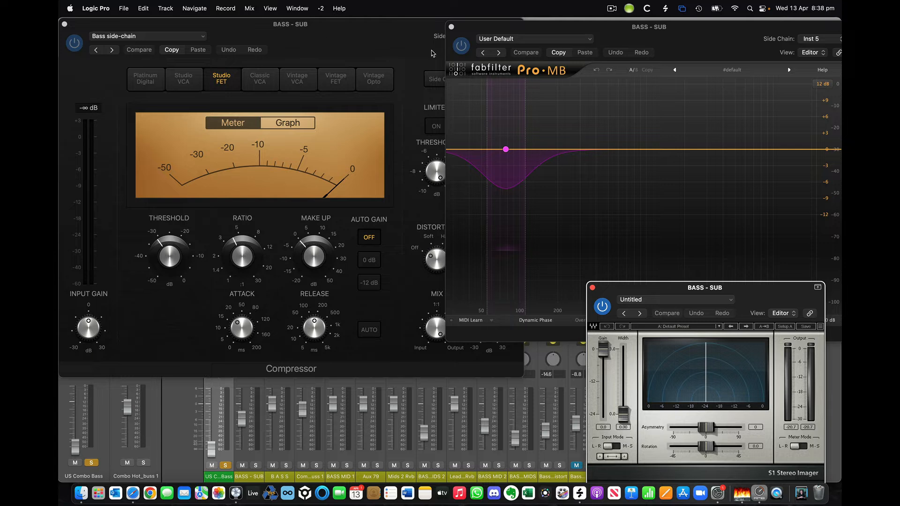
key("space")
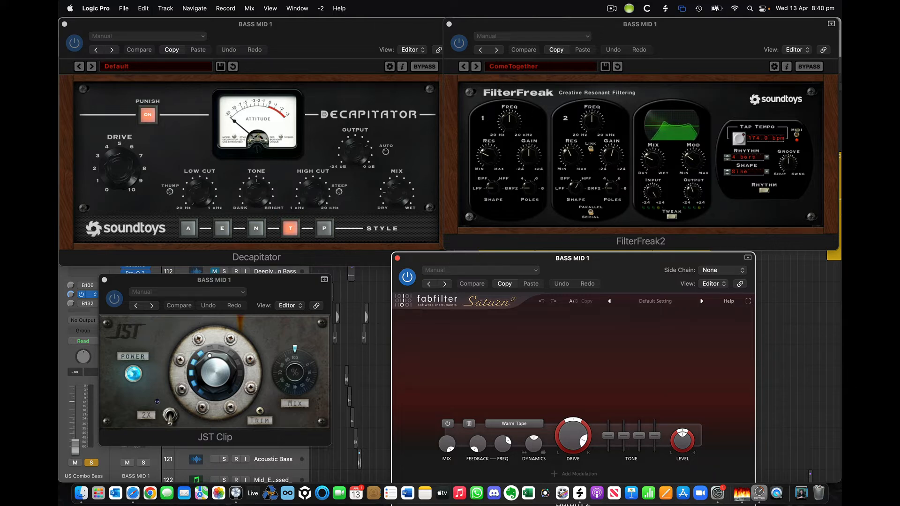
Hide all the open BASS MID 1 plugin windows with V.
key("v")
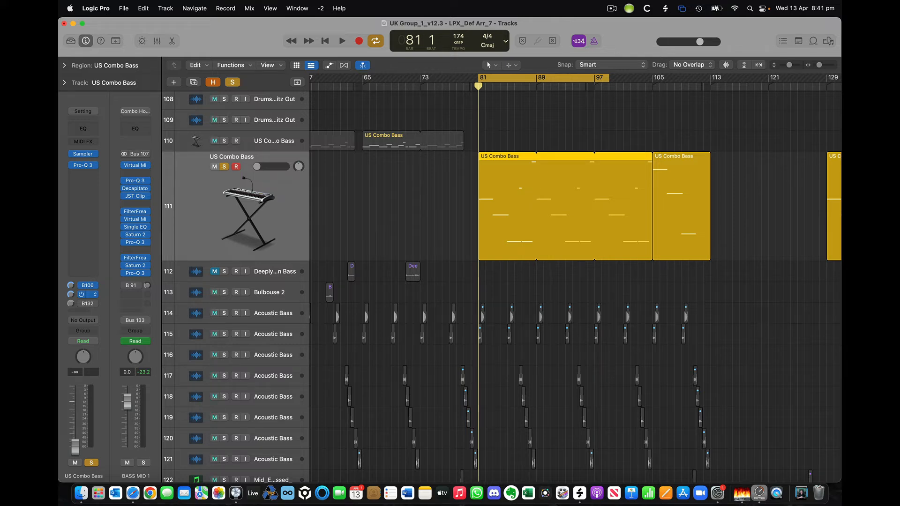
key("space")
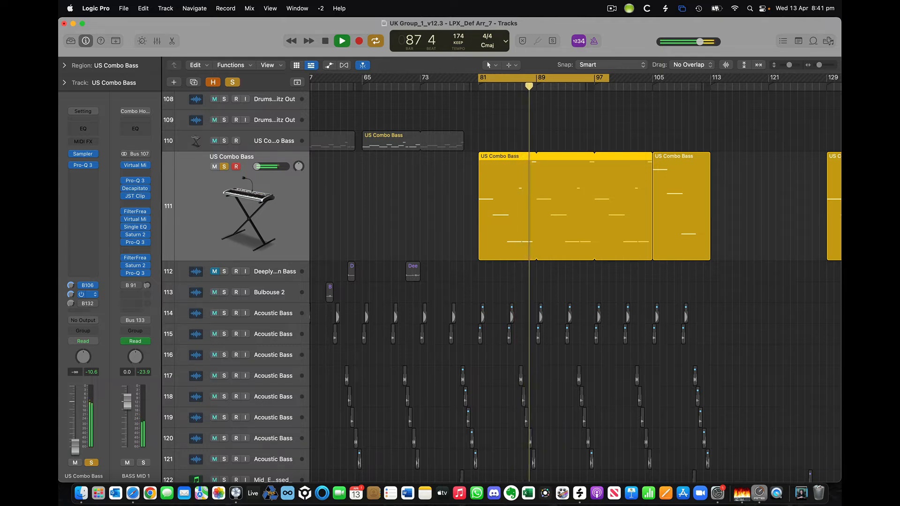
key("space")
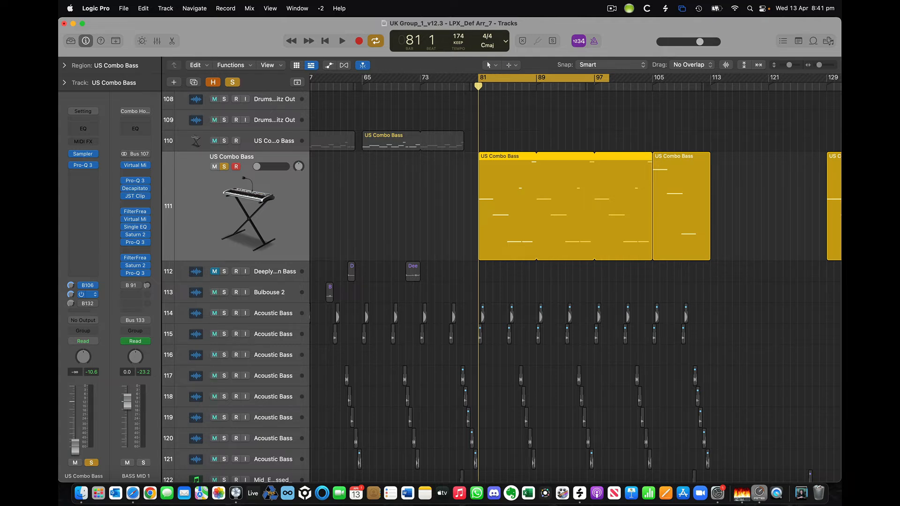
key("space")
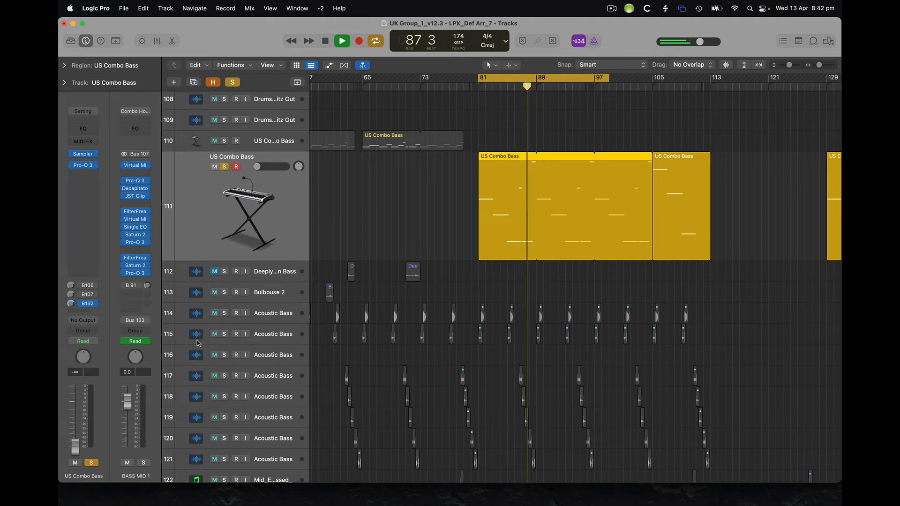
Replay the bass section from bar 81, then show the Mixer with the BASS - MIDS Pro-MB.
key("space")
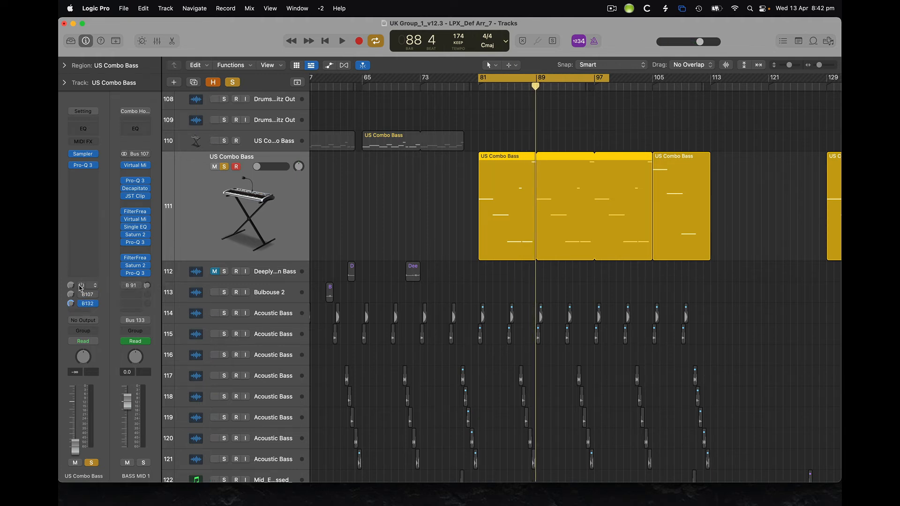
key("space")
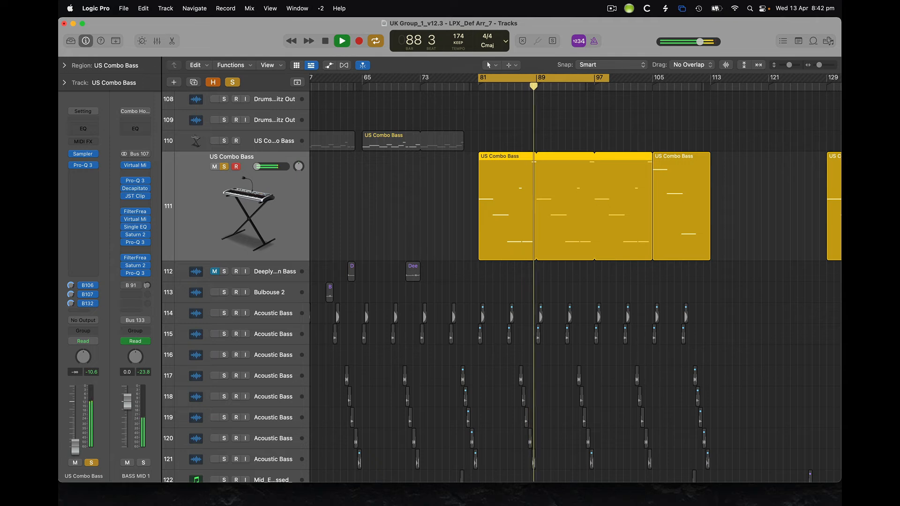
key("space")
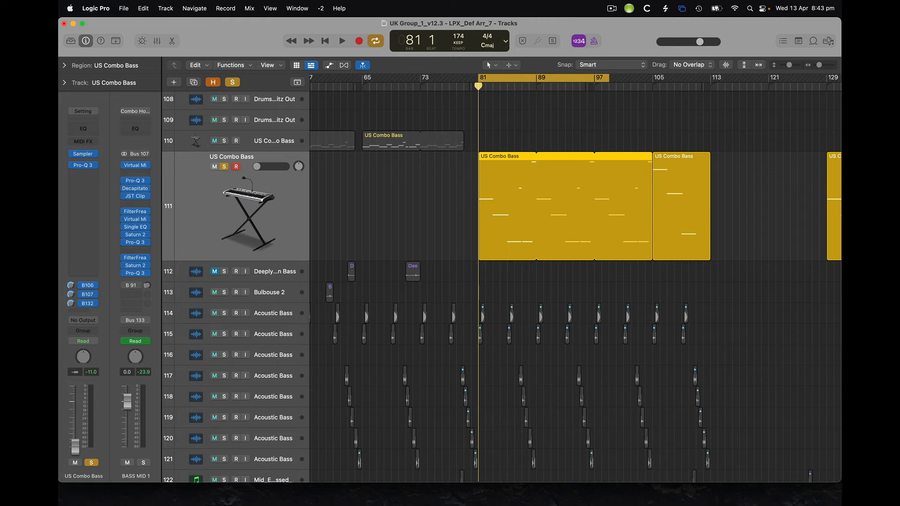
key("x")
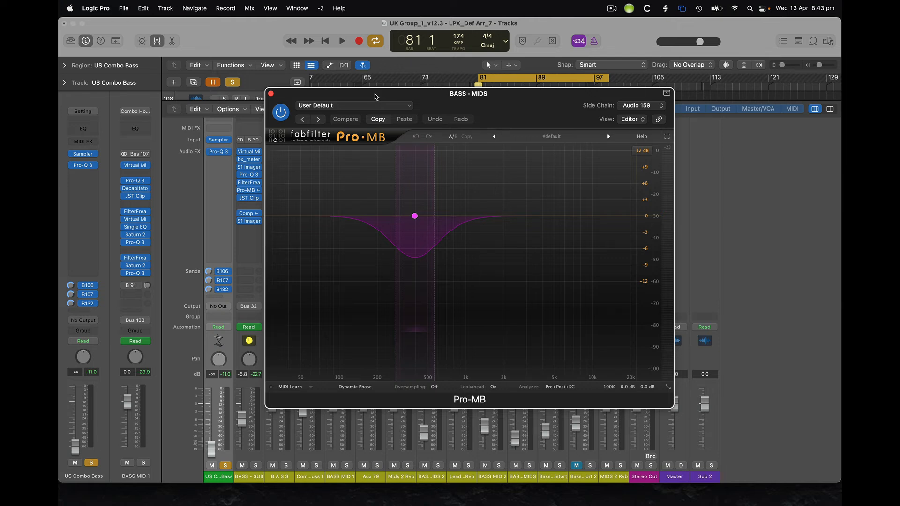
Play the bass and stop it while watching Pro-MB's analyzer react on BASS - MIDS.
key("space")
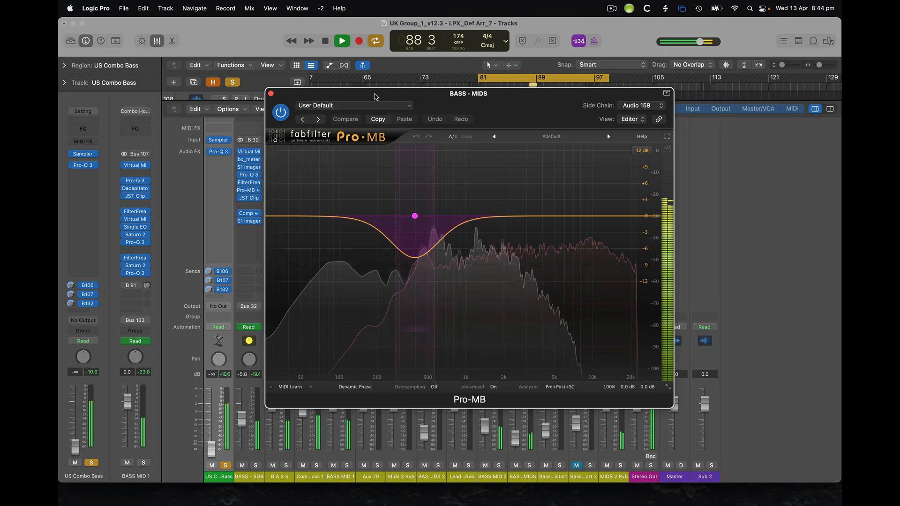
key("space")
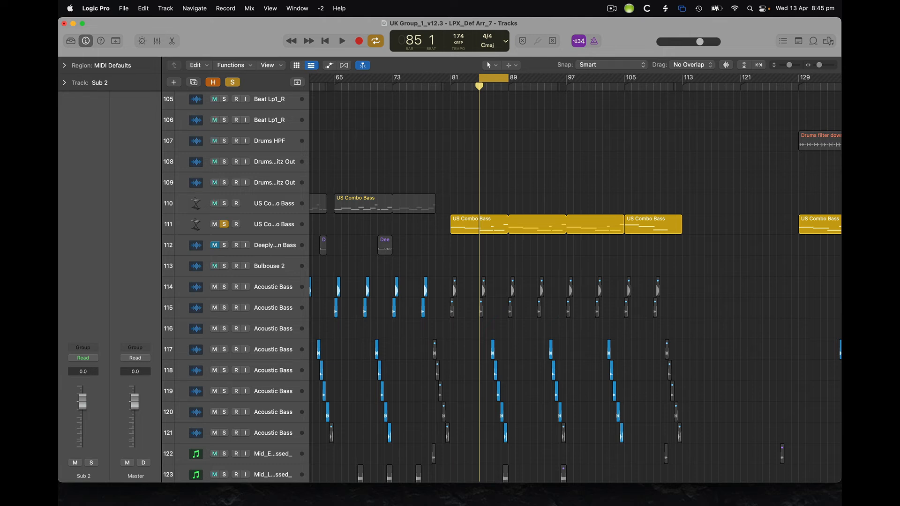
Start playback of the bass section.
key("space")
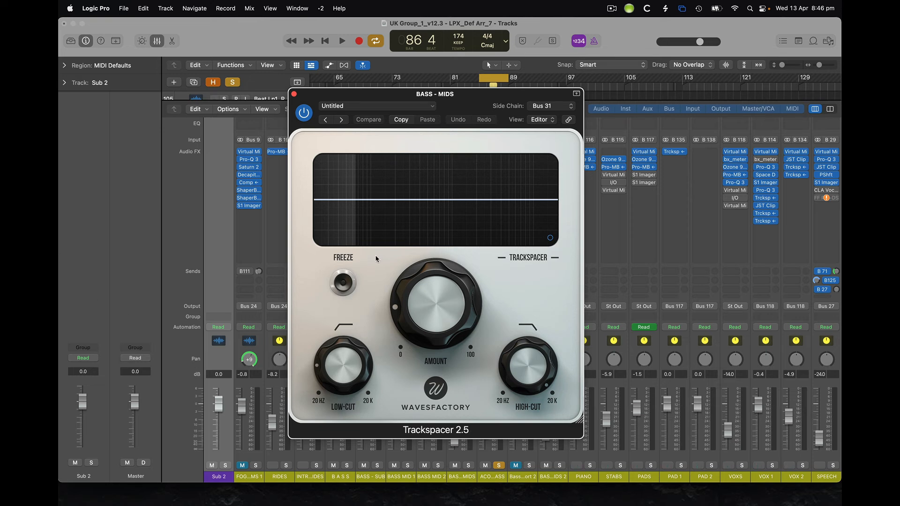
Confirm Trackspacer's sidechain source is Bus 31 and nudge its window slightly right.
left_click(559, 106)
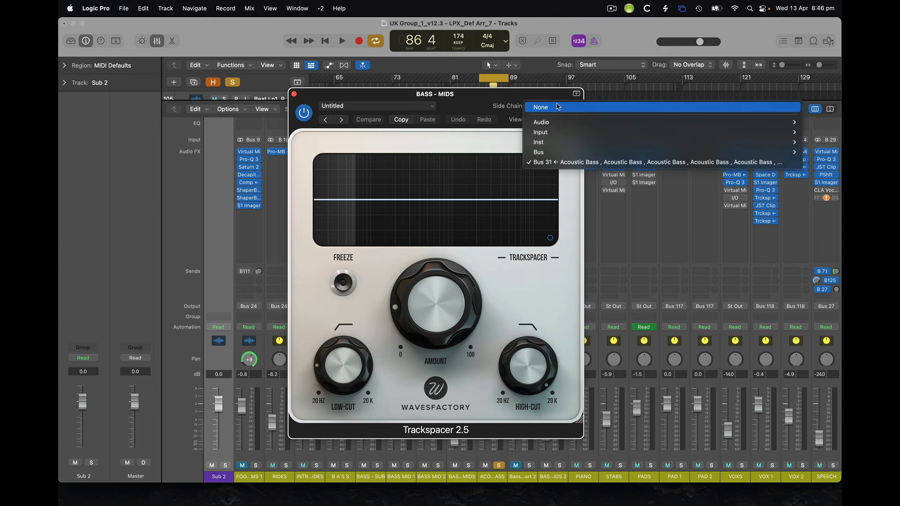
left_click(392, 98)
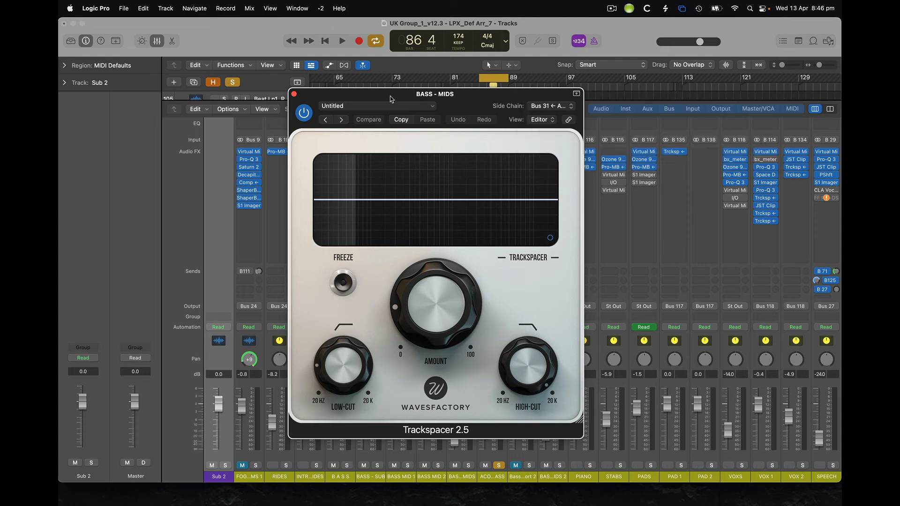
left_click_drag(392, 99, 394, 98)
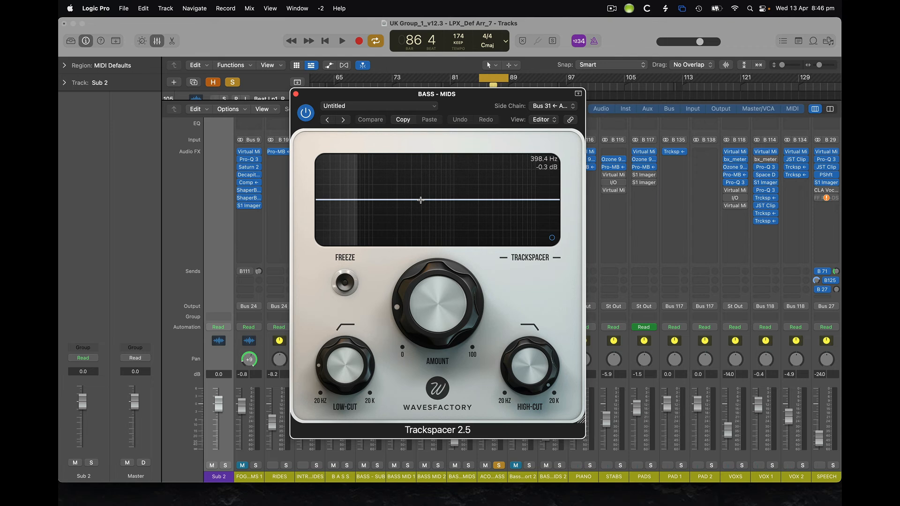
Play the bass through Trackspacer, then open its Advanced Panel.
key("space")
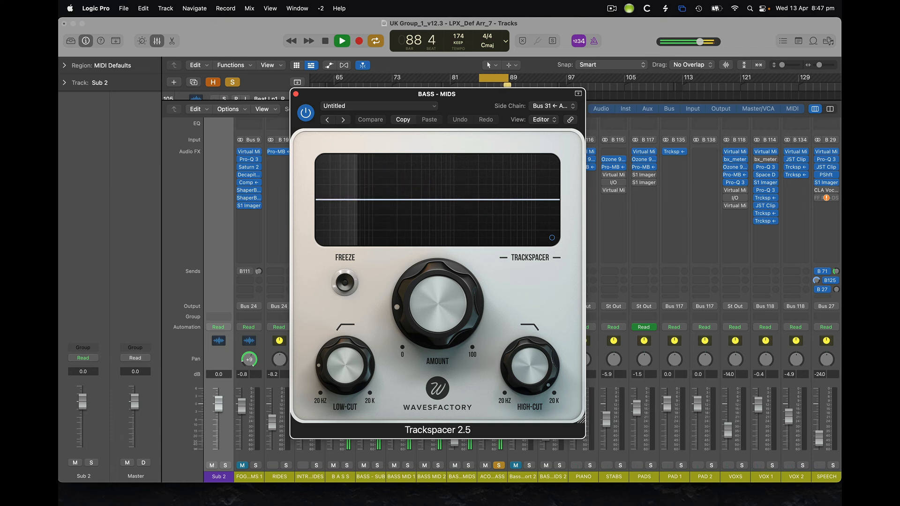
key("space")
left_click(551, 237)
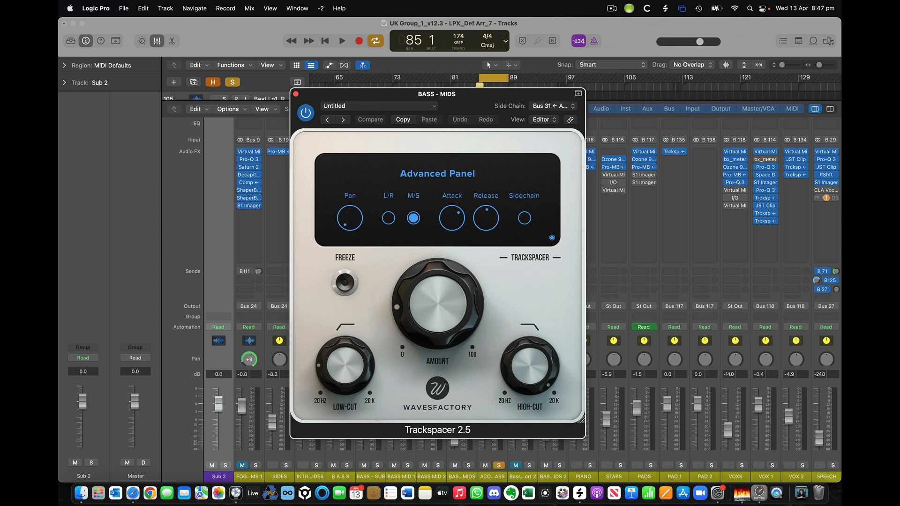
Play the bass while switching Trackspacer from its Advanced Panel back to the spectrum, then stop.
key("space")
left_click_drag(375, 99, 375, 96)
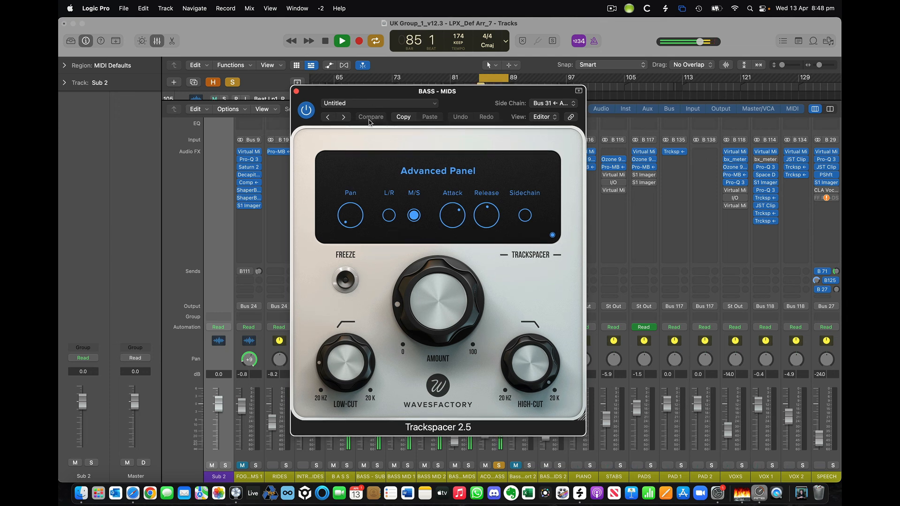
left_click(552, 235)
left_click_drag(365, 93, 376, 92)
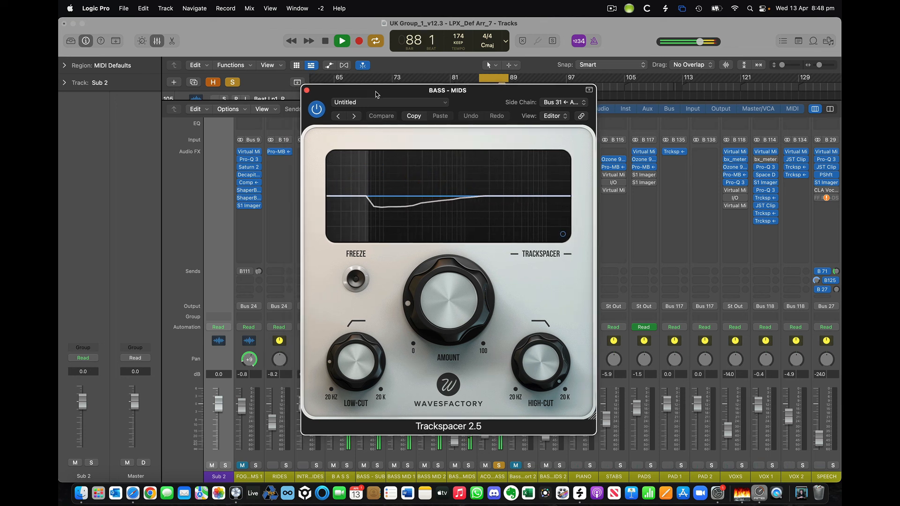
key("space")
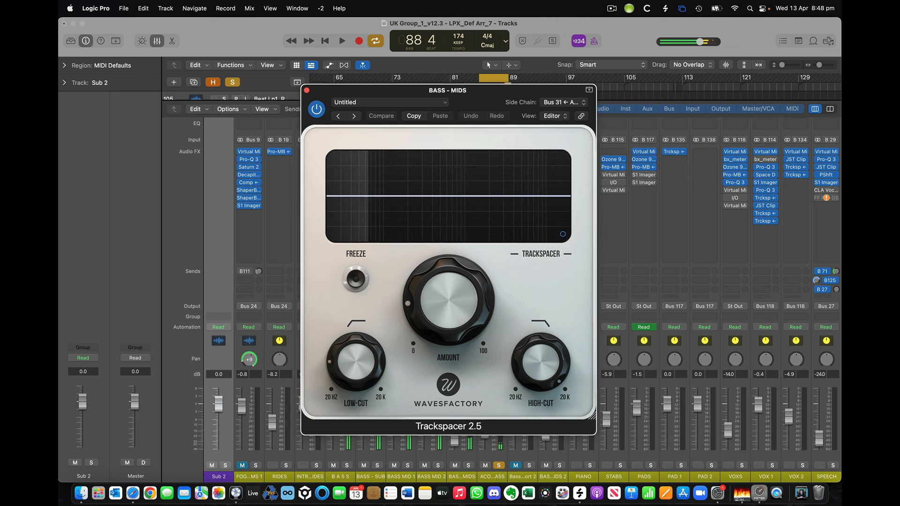